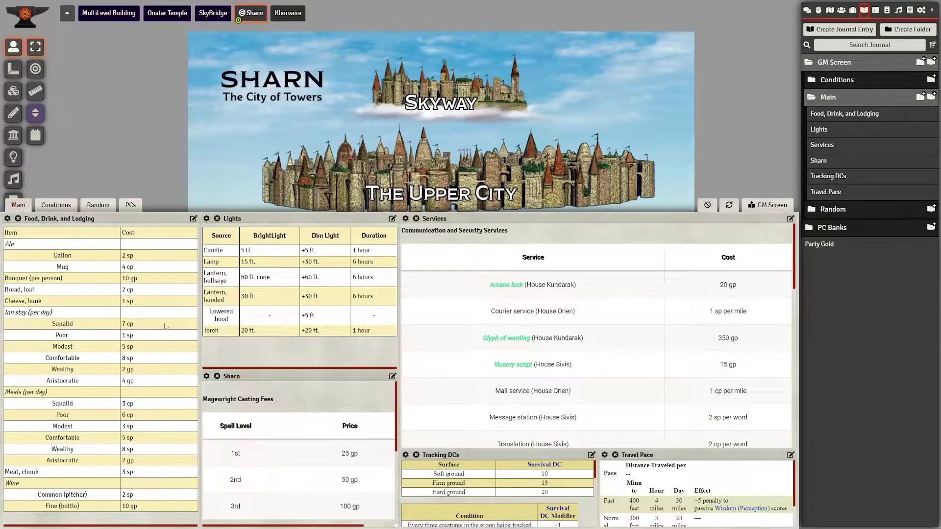
# - Insert a two-column table into the Food, Drink, and Lodging journal entry
pyautogui.scroll(-5, 289, 414)
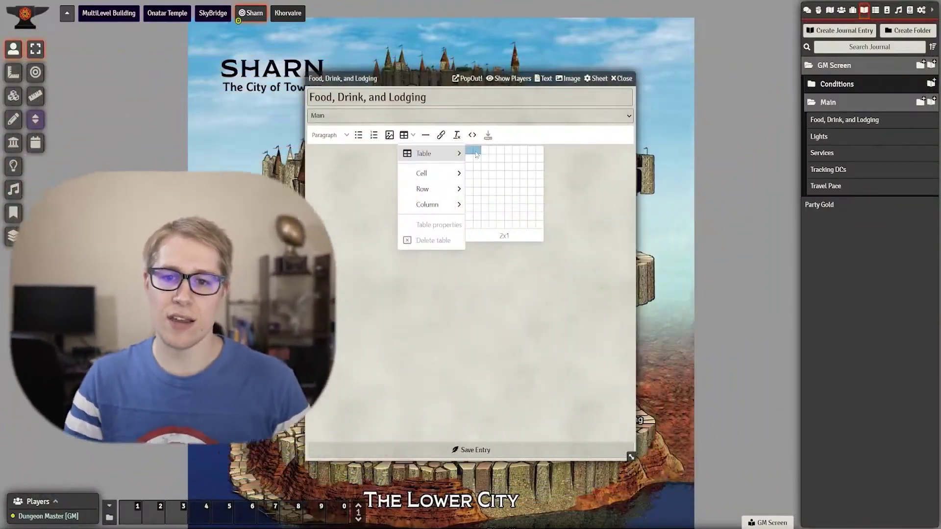
pyautogui.click(477, 225)
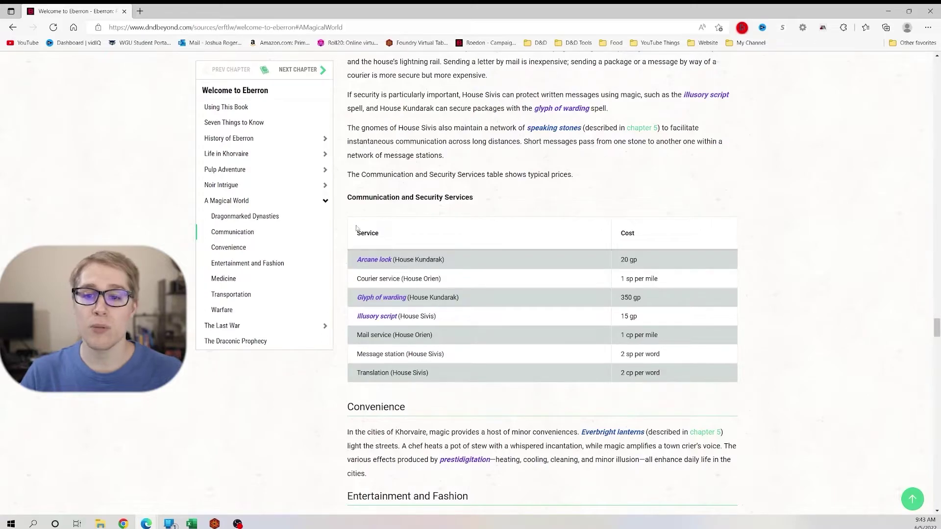
# - Copy D&D Beyond's Communication and Security Services table into the Services journal entry, and paste the copied healing table beneath Healing Services
pyautogui.moveTo(356, 228); pyautogui.dragTo(656, 374)
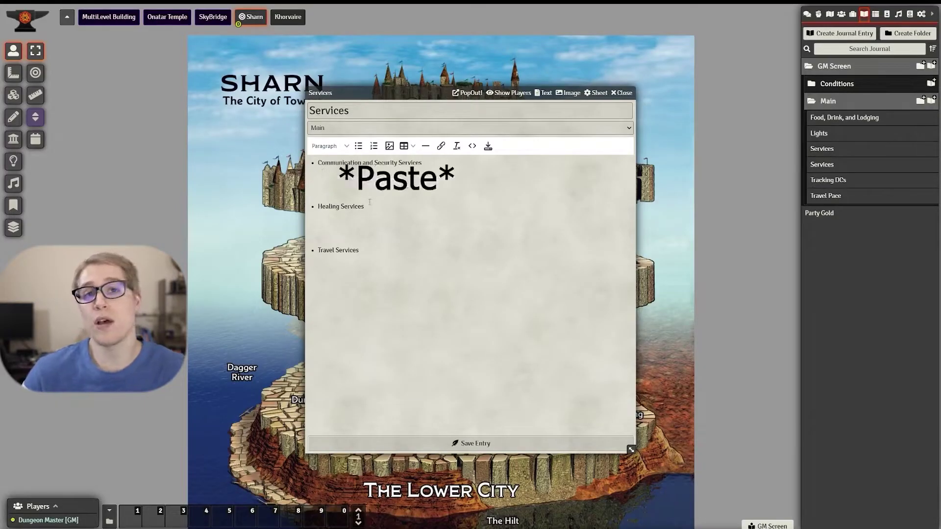
pyautogui.write('Service\tCost Arcane lock (House Kundarak)\t20 gp Courier service (House Orien)\t1 sp per mile Glyph of warding (House Kundarak)\t350 gp Illusory script (House Sivis)\t15 gp Mail service (House Orien)\t1 cp per mile Message station (House Sivis)\t2 sp per word Translation (House Sivis)\t2 cp per word')
pyautogui.scroll(-1, 467, 262)
pyautogui.click(387, 395)
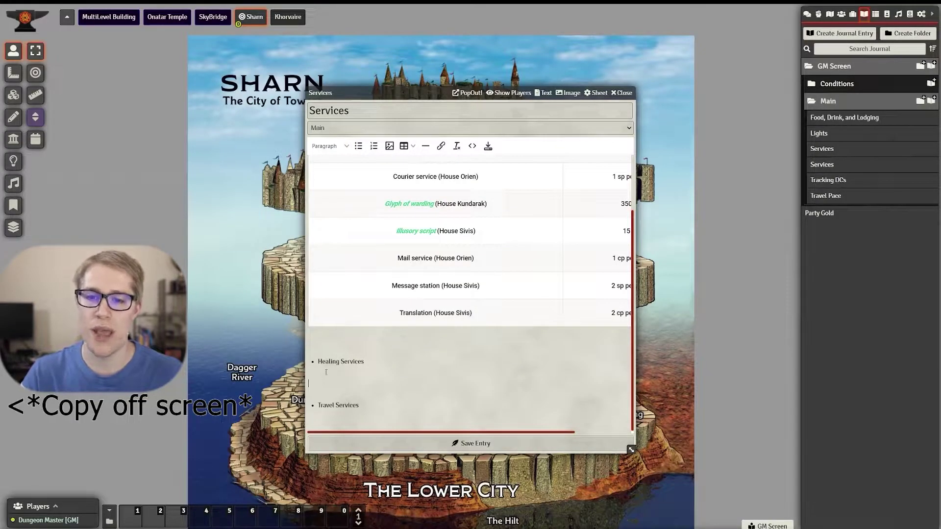
pyautogui.hotkey('ctrl', 'v')
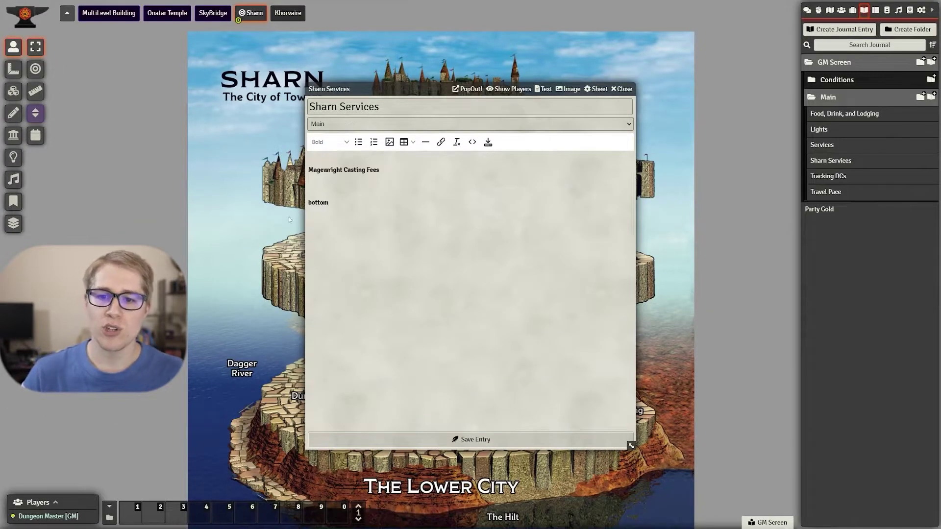
# - Paste the Magewright Casting Fees price table and the ward travel-time notes into the Sharn journal entry
pyautogui.hotkey('ctrl', 'v')
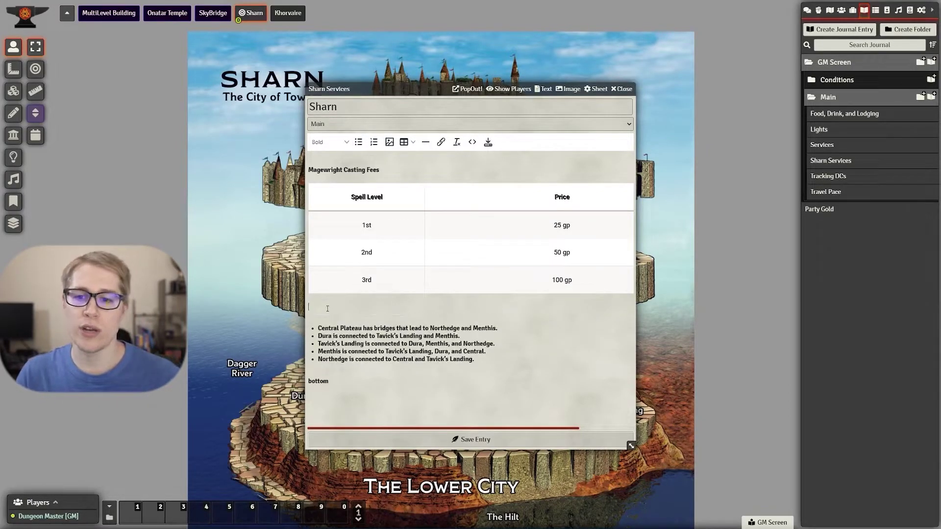
pyautogui.write('It takes at least 30 minutes to cross a ward. If you’re traveling between wards, add 30 minutes for each ward you pass through. Dura and Tavick’s Landing are especially large; double the time it takes to move through one of them.')
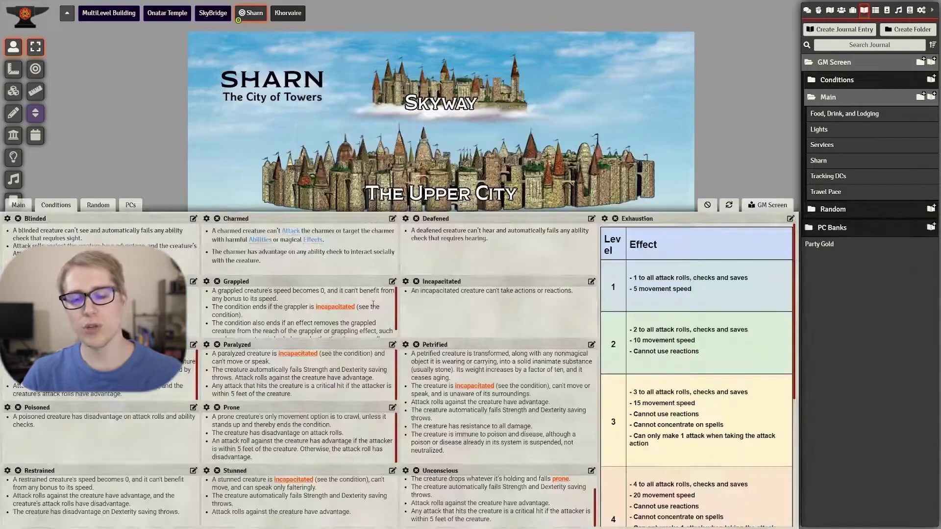
pyautogui.click(393, 283)
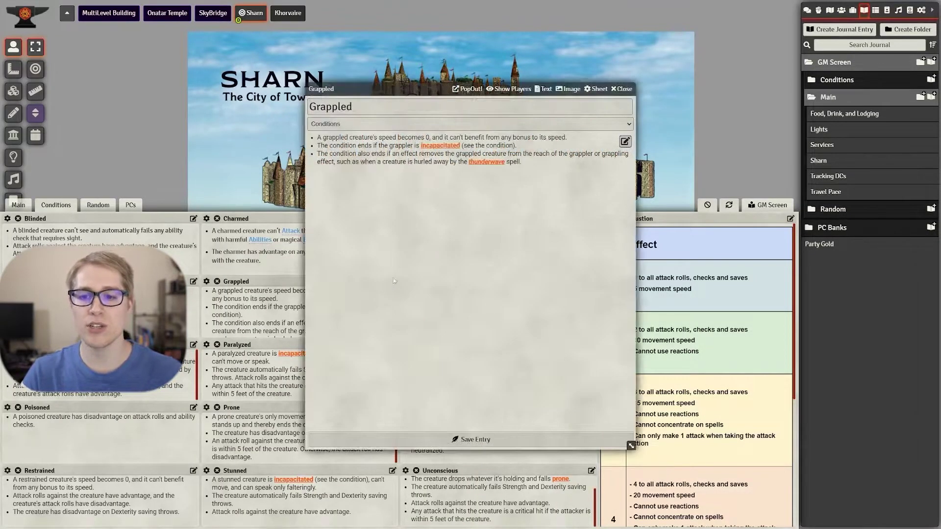
pyautogui.click(625, 142)
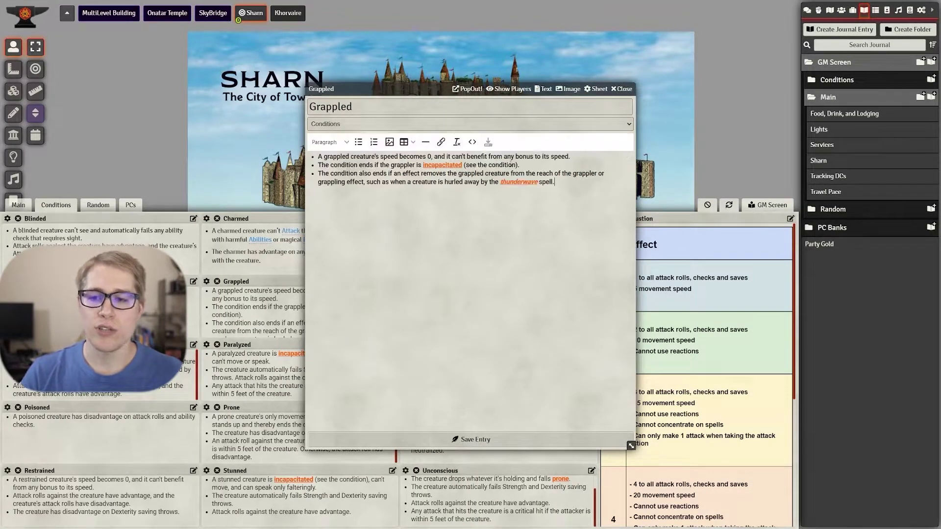
pyautogui.doubleClick(473, 173)
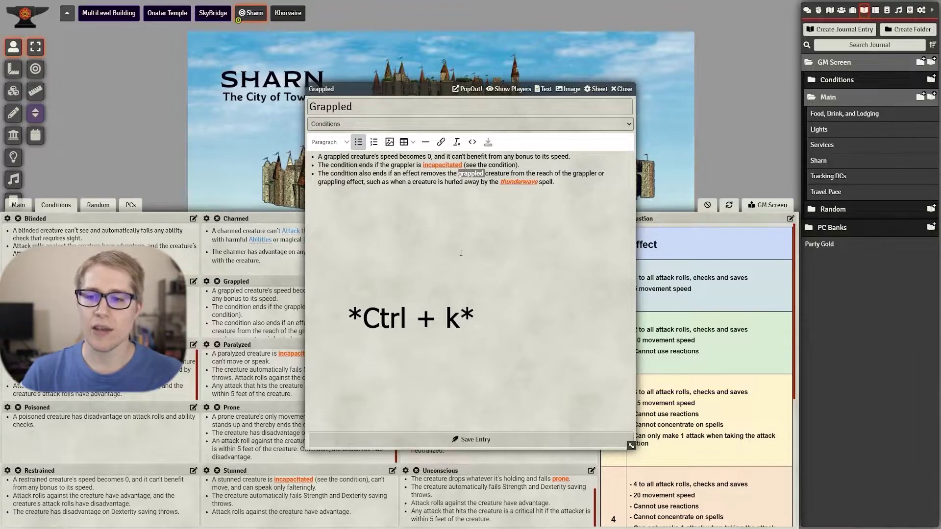
pyautogui.hotkey('ctrl', 'k')
pyautogui.write('https://www.dndbeyond.com/sources/phb/combat#Grappling')
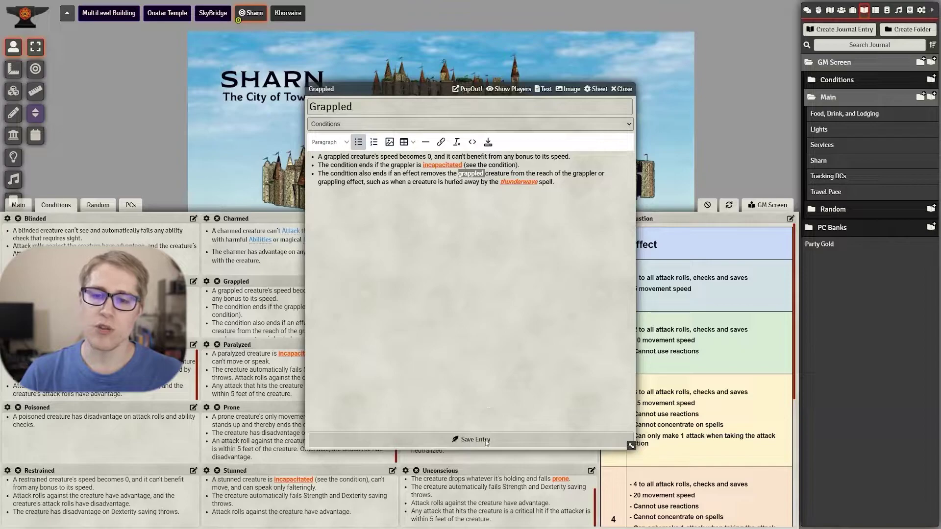
pyautogui.click(486, 439)
# - Follow the "grappled" link to check the Grappling rules, and close both the web page and the Grappled entry
pyautogui.click(470, 159)
pyautogui.scroll(3, 376, 116)
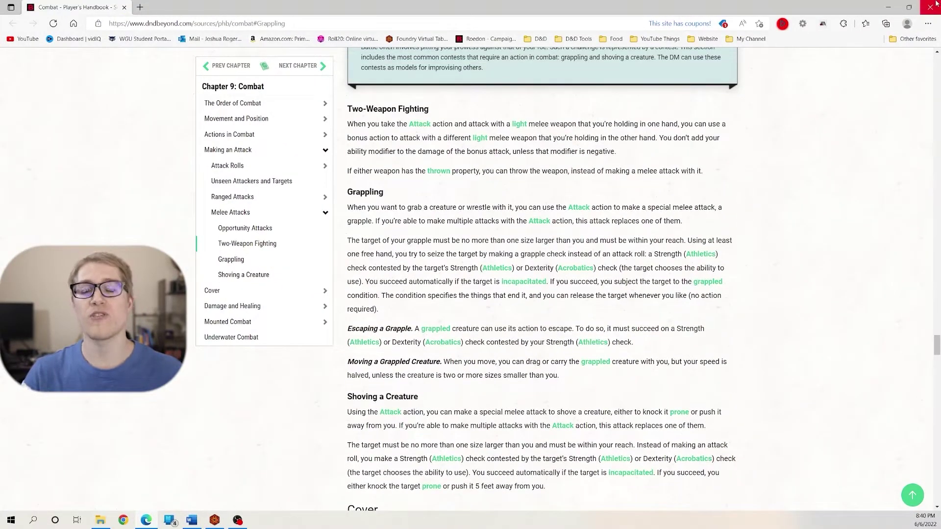
pyautogui.click(934, 4)
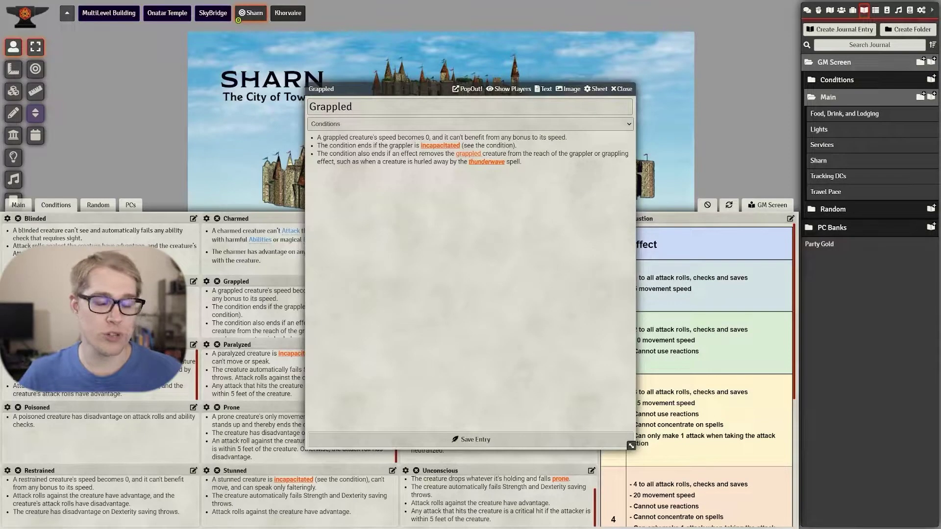
pyautogui.press('Escape')
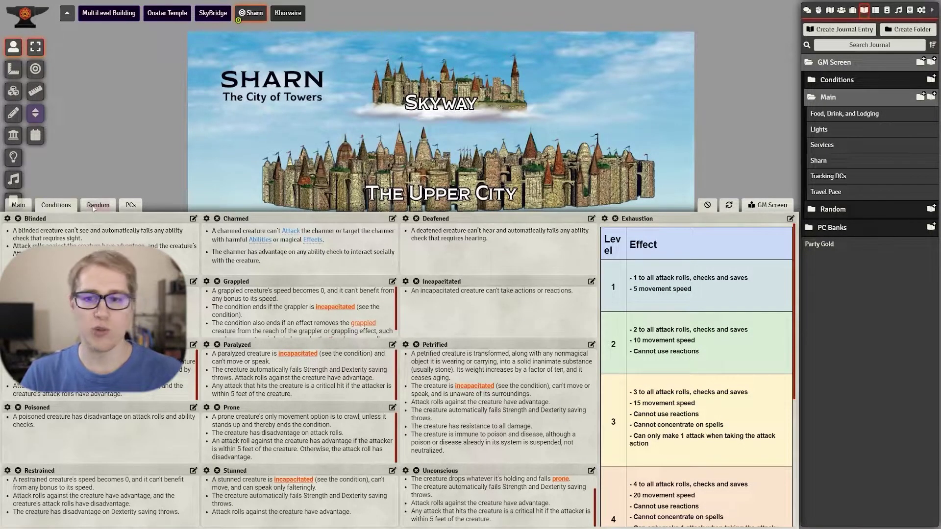
# - View the Random grid of the GM Screen
pyautogui.click(94, 207)
pyautogui.scroll(-1, 372, 407)
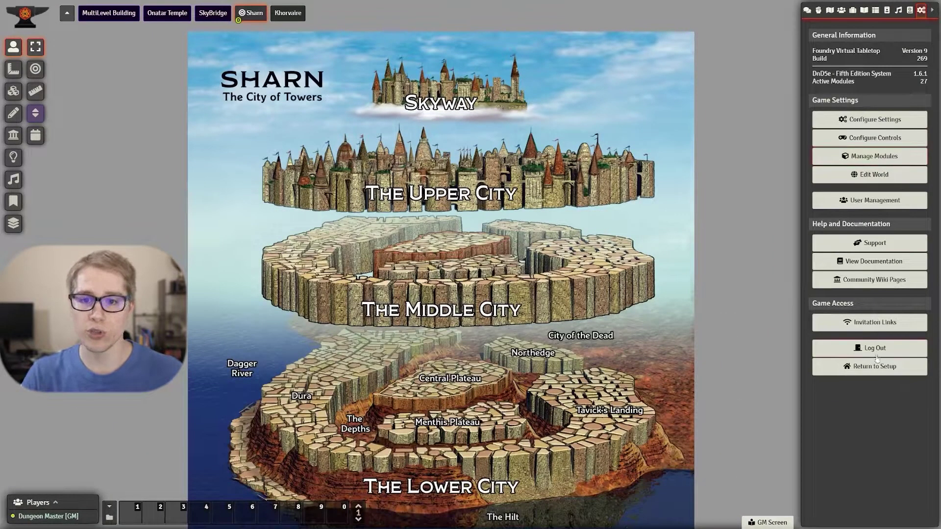
# - Add a grid tab labelled Combat in the GM Screen module's settings and go to its column and row overrides
pyautogui.click(831, 122)
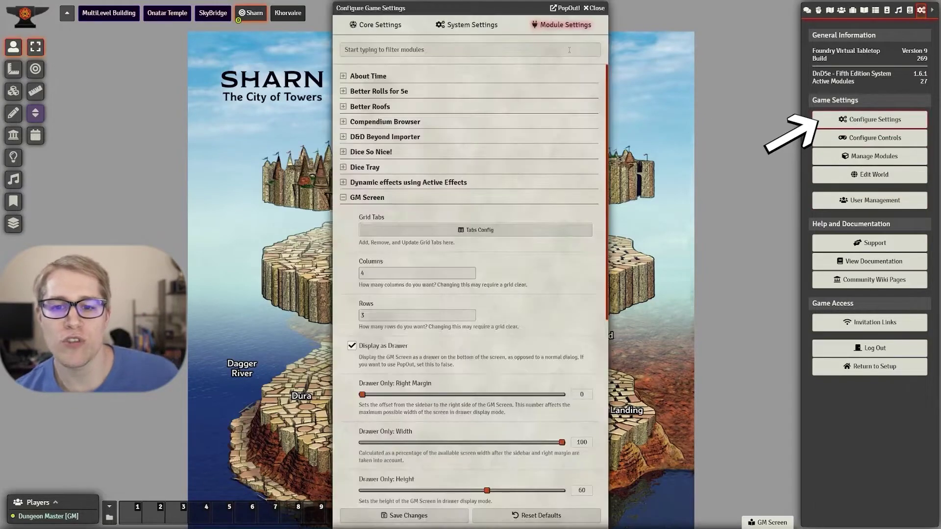
pyautogui.scroll(-2, 424, 106)
pyautogui.click(440, 137)
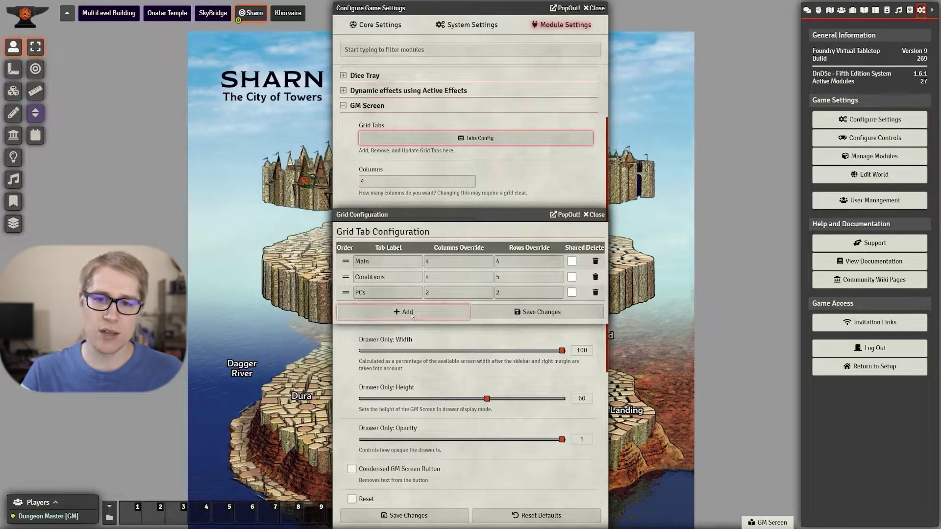
pyautogui.click(413, 316)
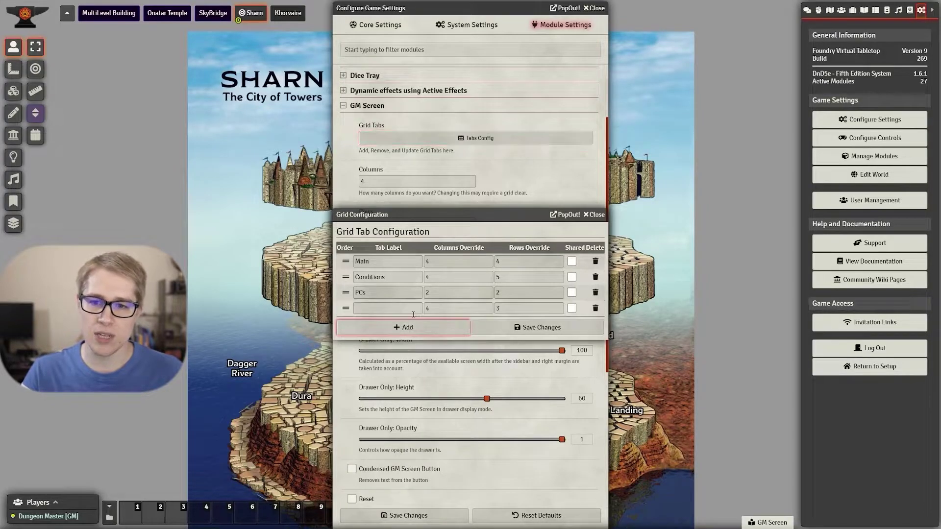
pyautogui.click(400, 309)
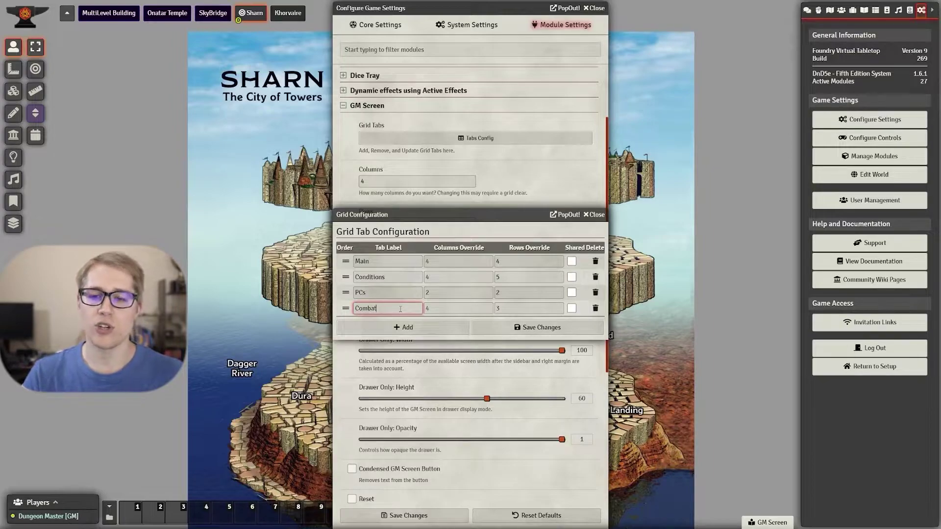
pyautogui.click(450, 309)
pyautogui.click(507, 307)
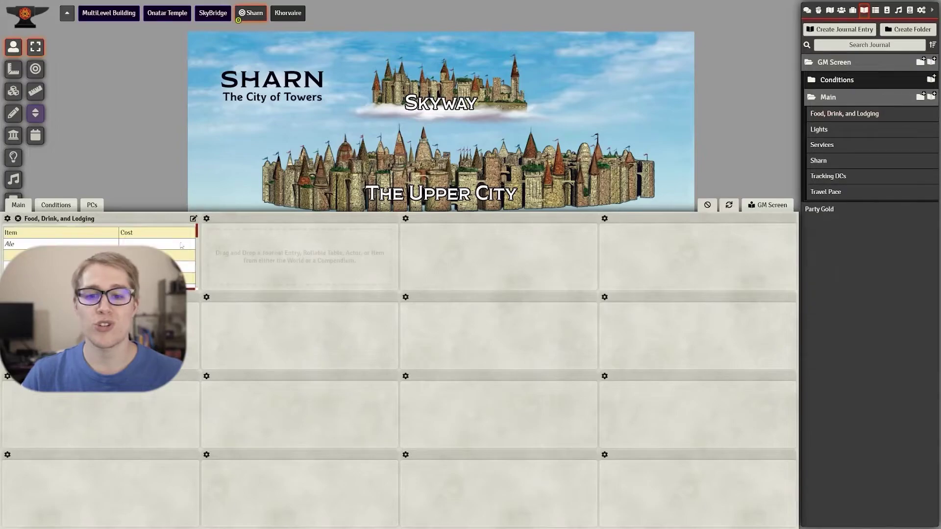
# - Increase the Food, Drink, and Lodging cell's row span in stages until it fills all four rows
pyautogui.click(7, 219)
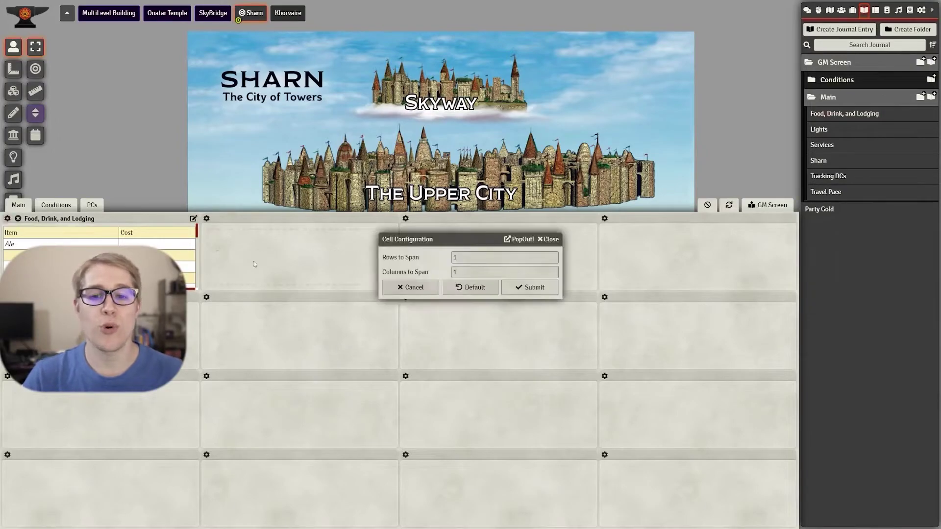
pyautogui.click(534, 288)
pyautogui.click(7, 219)
pyautogui.click(529, 287)
pyautogui.click(8, 218)
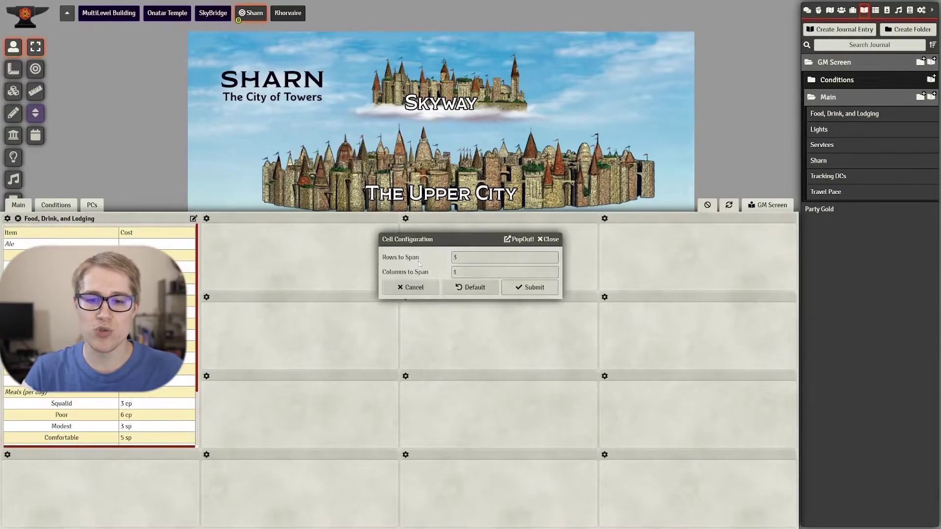
pyautogui.click(530, 287)
# - Place the Lights entry at the top of the second column and make it span two rows
pyautogui.moveTo(819, 129); pyautogui.dragTo(299, 255)
pyautogui.click(206, 218)
pyautogui.click(530, 287)
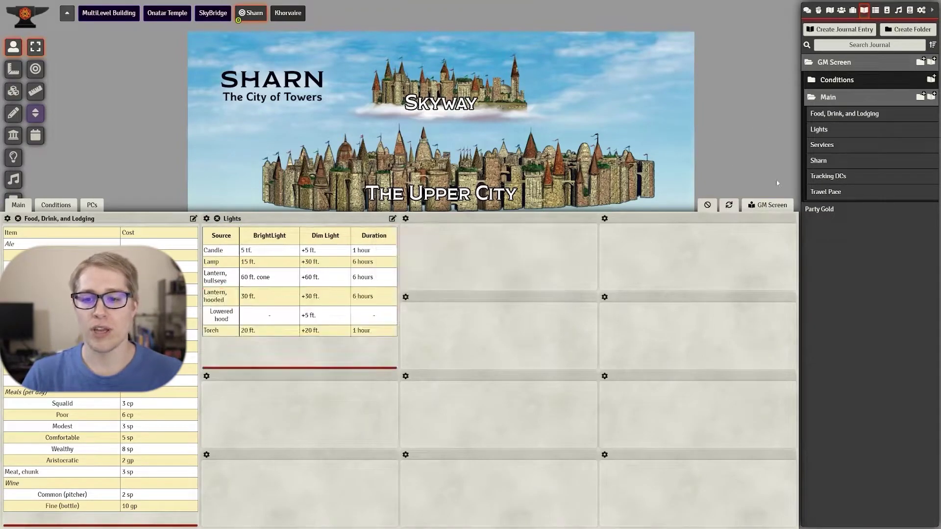
pyautogui.moveTo(826, 146); pyautogui.dragTo(681, 265)
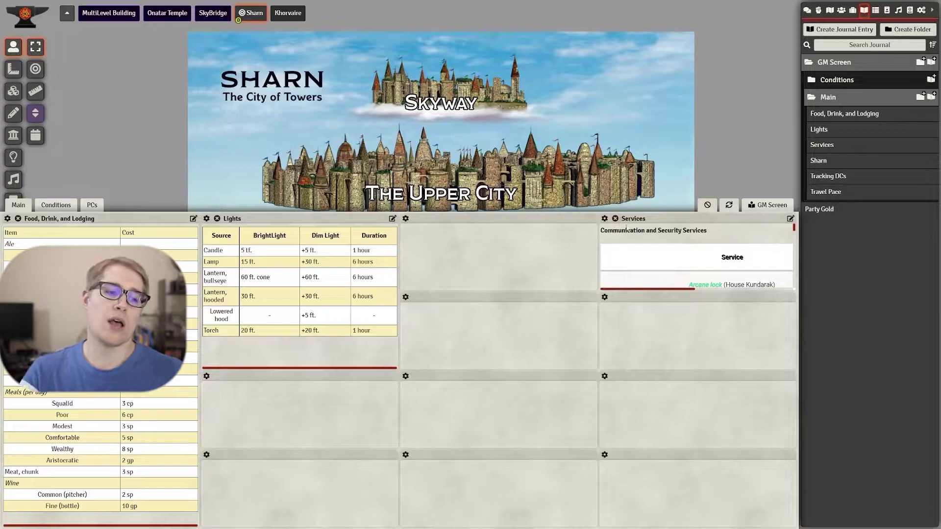
pyautogui.click(605, 219)
pyautogui.click(542, 287)
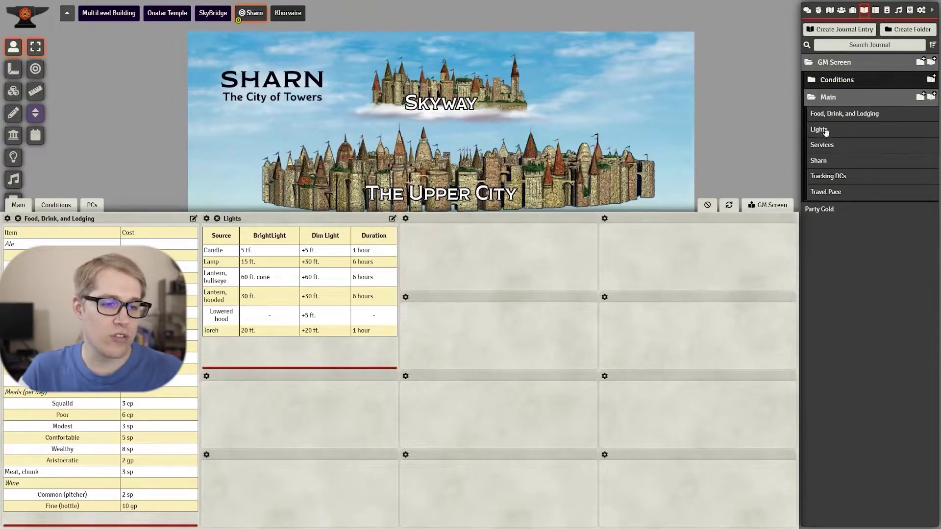
# - Place the Services entry at the top of the third column, spanning 3 rows and 2 columns
pyautogui.click(406, 218)
pyautogui.click(510, 256)
pyautogui.write('2')
pyautogui.press('Tab')
pyautogui.write('2')
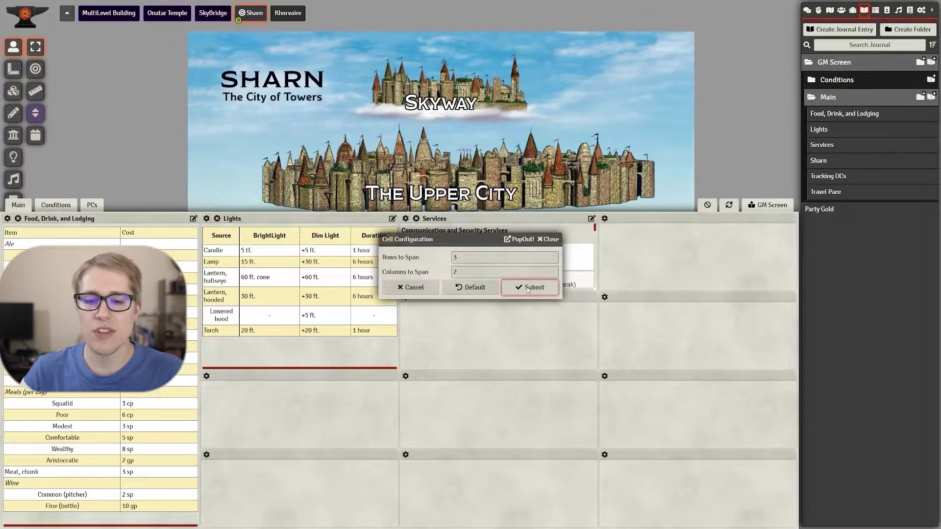
pyautogui.click(525, 285)
# - Look through the service tables in the enlarged Services cell
pyautogui.scroll(4, 631, 293)
pyautogui.scroll(-8, 630, 319)
pyautogui.scroll(10, 627, 362)
pyautogui.scroll(-8, 627, 373)
pyautogui.scroll(1, 588, 362)
pyautogui.scroll(-1, 539, 353)
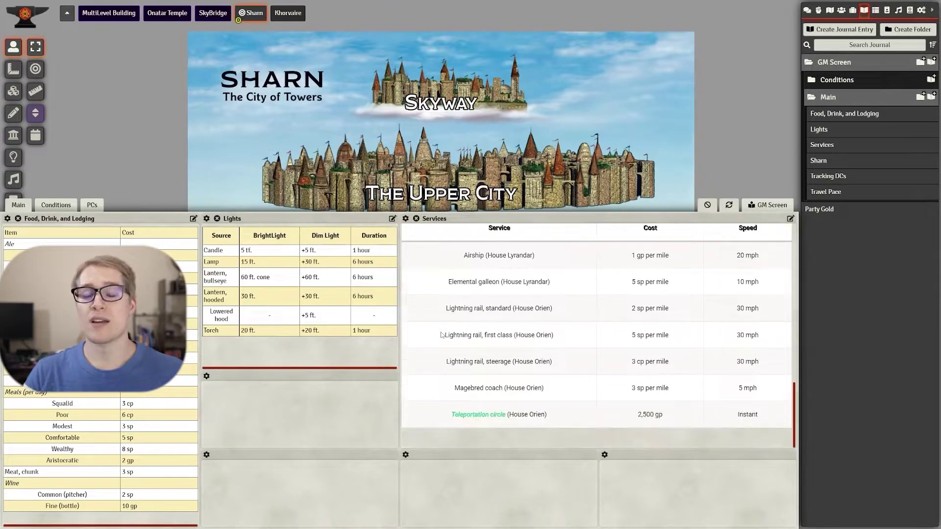
pyautogui.scroll(8, 454, 336)
# - Place the Sharn entry in the cell below Lights and make it span two rows
pyautogui.moveTo(818, 160); pyautogui.dragTo(299, 417)
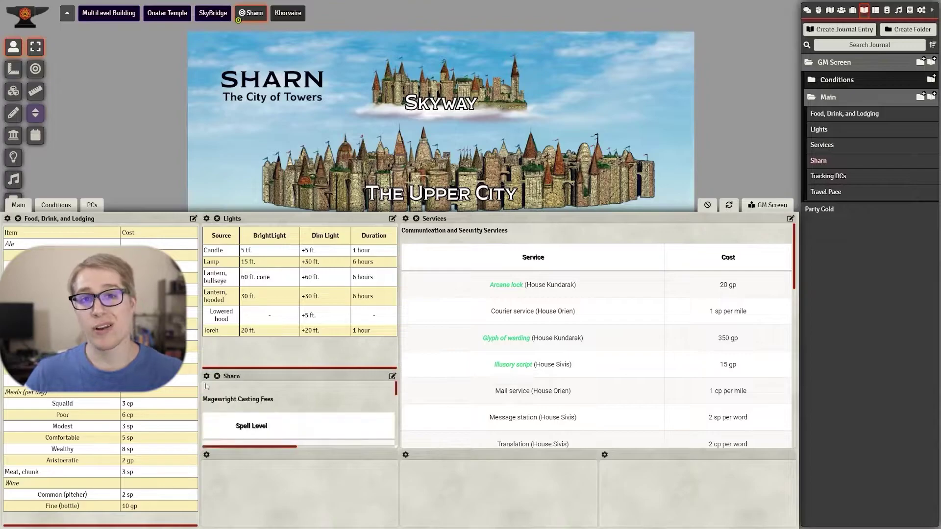
pyautogui.click(206, 376)
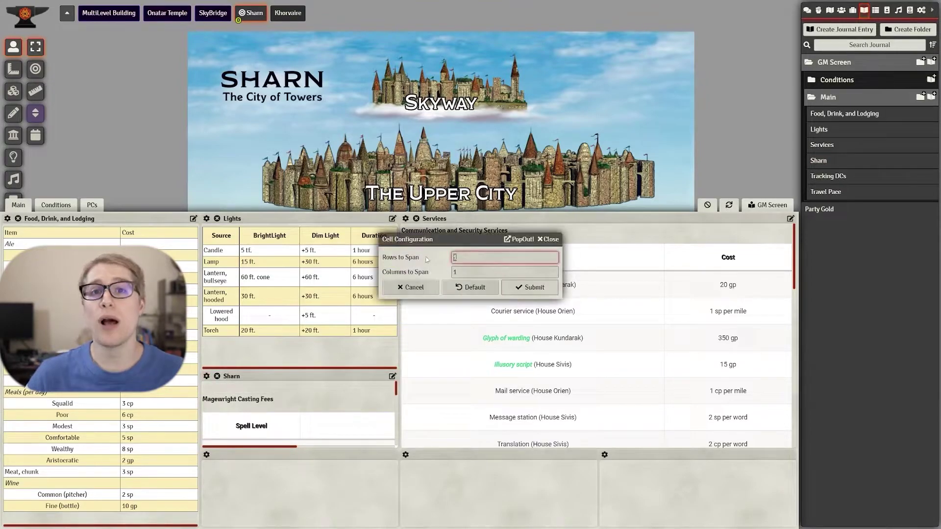
pyautogui.click(533, 288)
pyautogui.scroll(-3, 366, 425)
pyautogui.moveTo(294, 525); pyautogui.dragTo(336, 527)
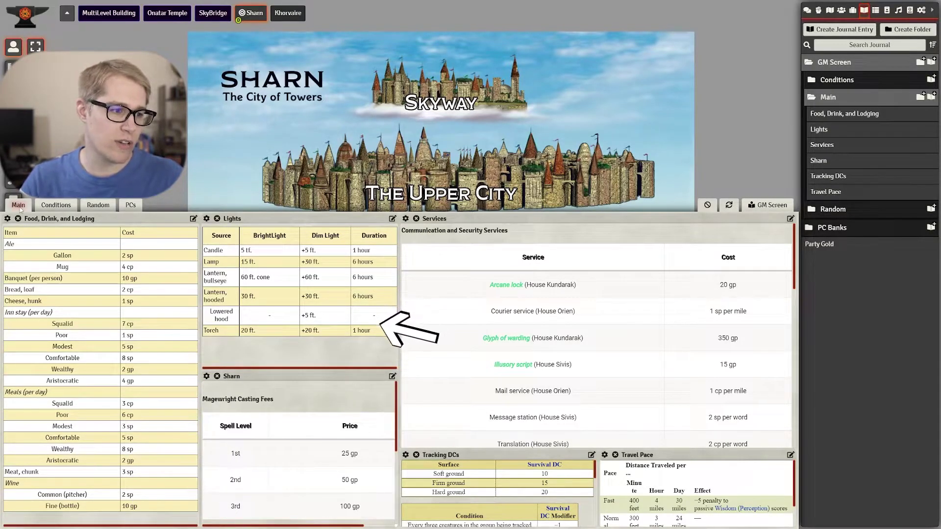
# - Review the Sharn cell's travel notes, and the Exhaustion levels in the Conditions grid
pyautogui.scroll(-10, 299, 451)
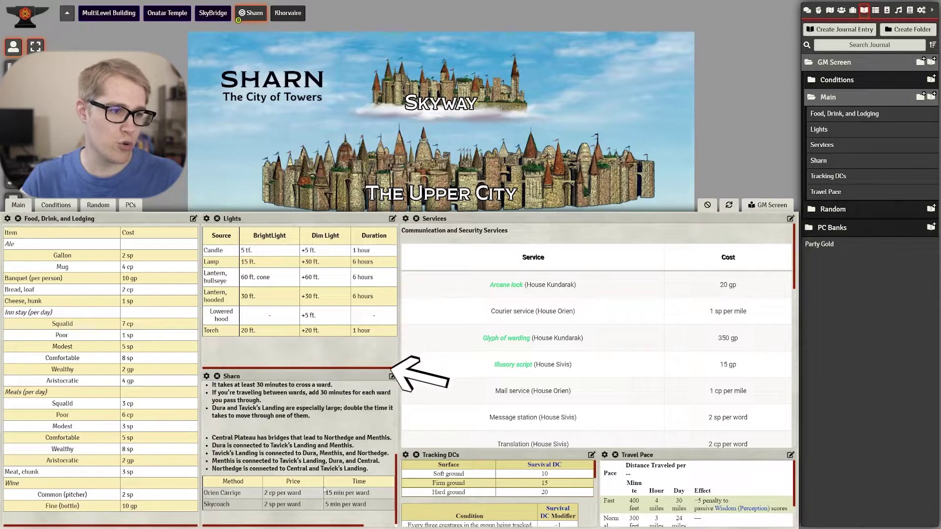
pyautogui.scroll(10, 323, 493)
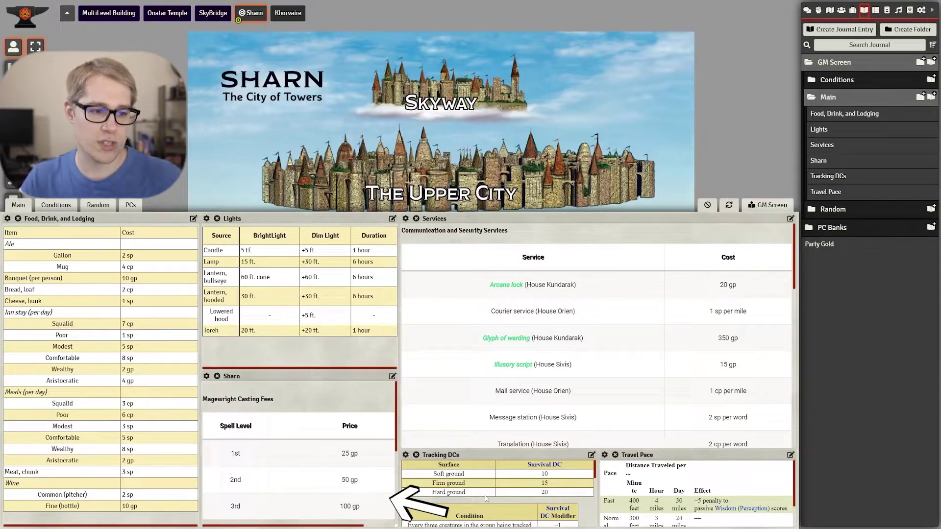
pyautogui.click(57, 207)
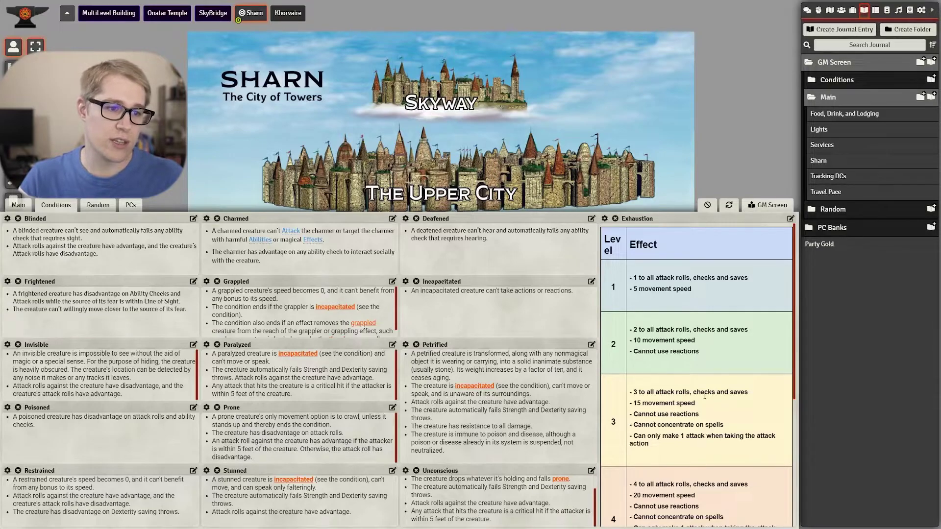
pyautogui.scroll(-5, 705, 396)
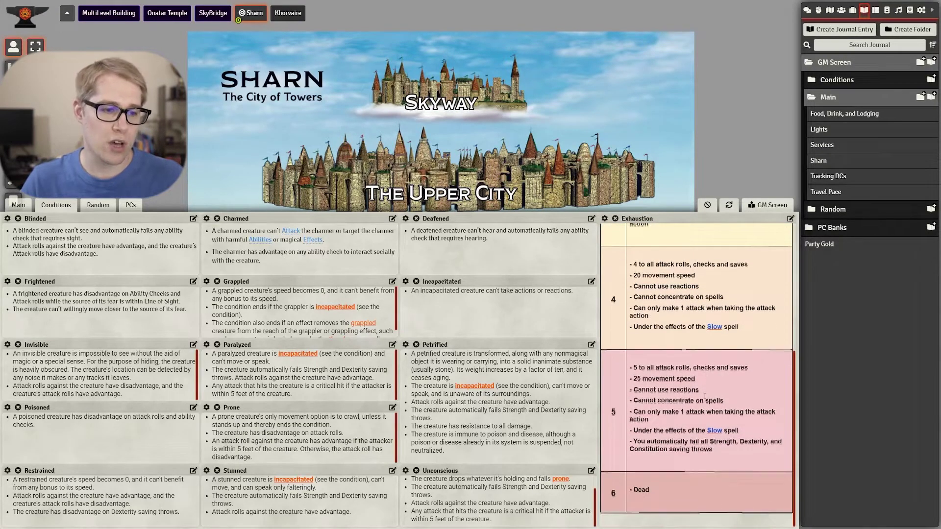
pyautogui.scroll(5, 705, 396)
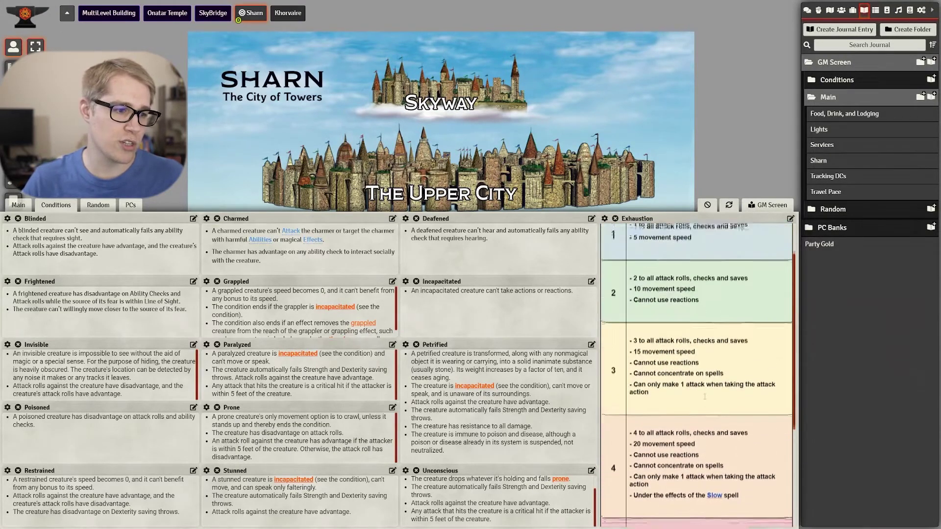
# - Look through the Random grid of the GM Screen, including the Damage Types table and the Jumping rules
pyautogui.click(90, 206)
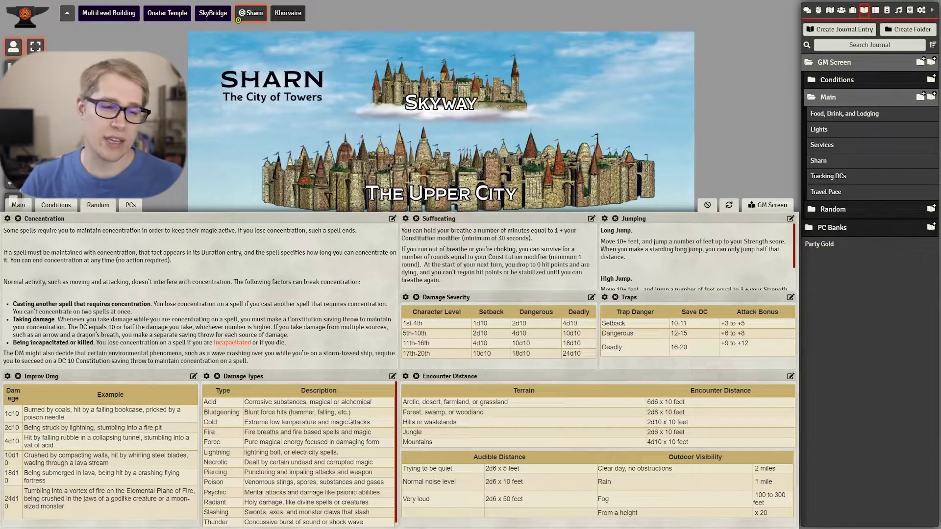
pyautogui.scroll(-1, 350, 421)
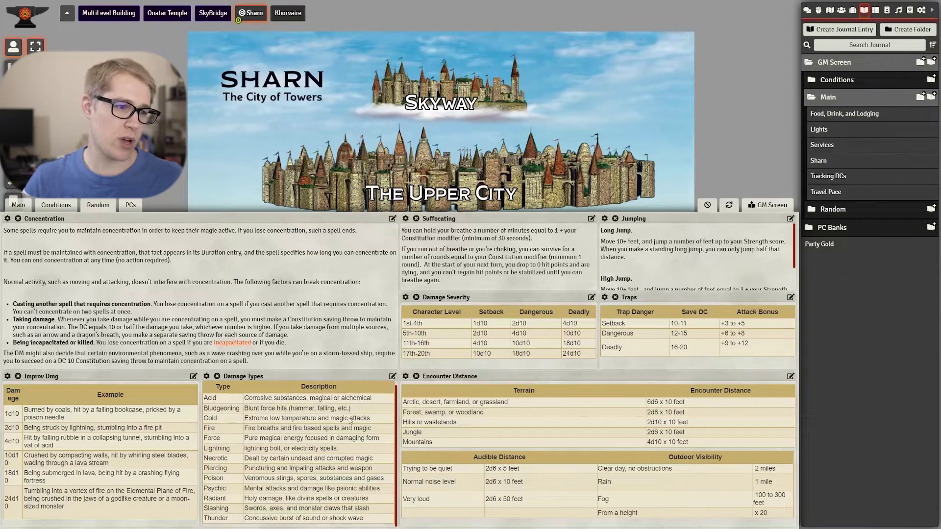
pyautogui.scroll(1, 350, 418)
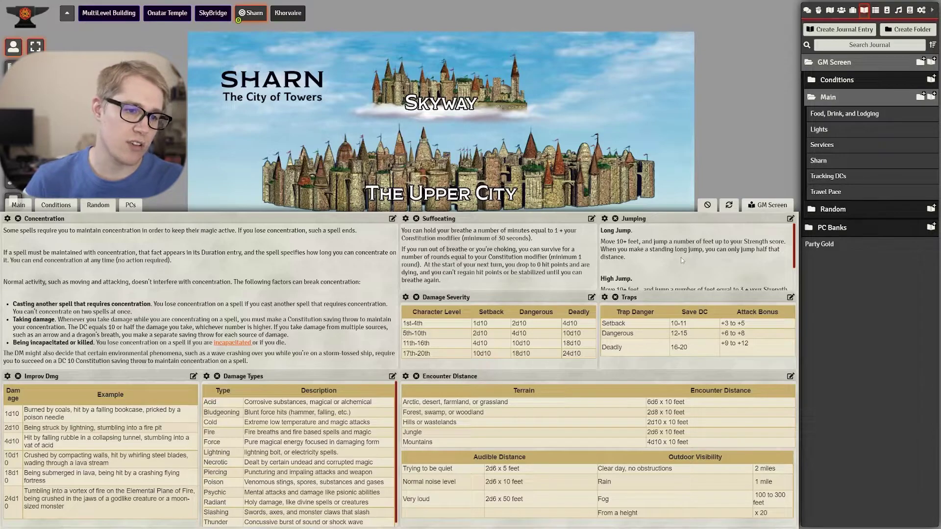
pyautogui.scroll(-2, 681, 260)
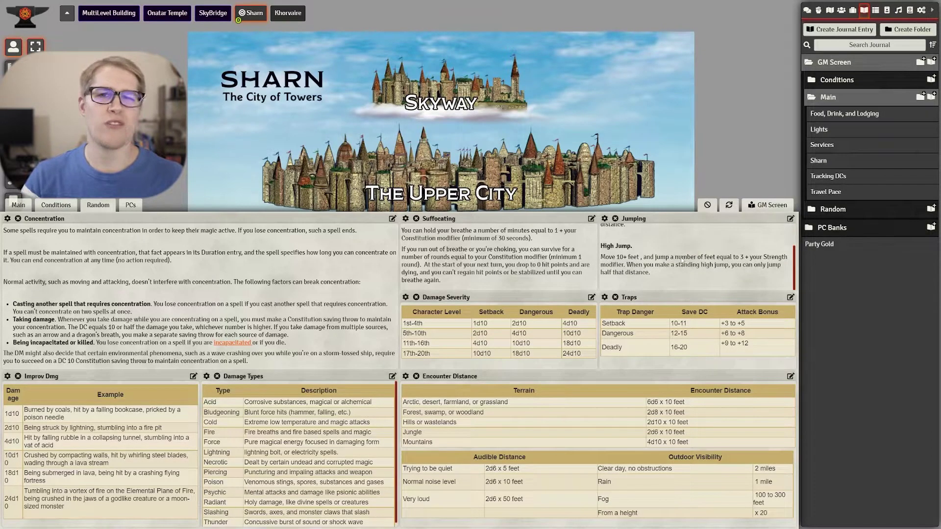
pyautogui.scroll(1, 681, 260)
pyautogui.scroll(2, 681, 257)
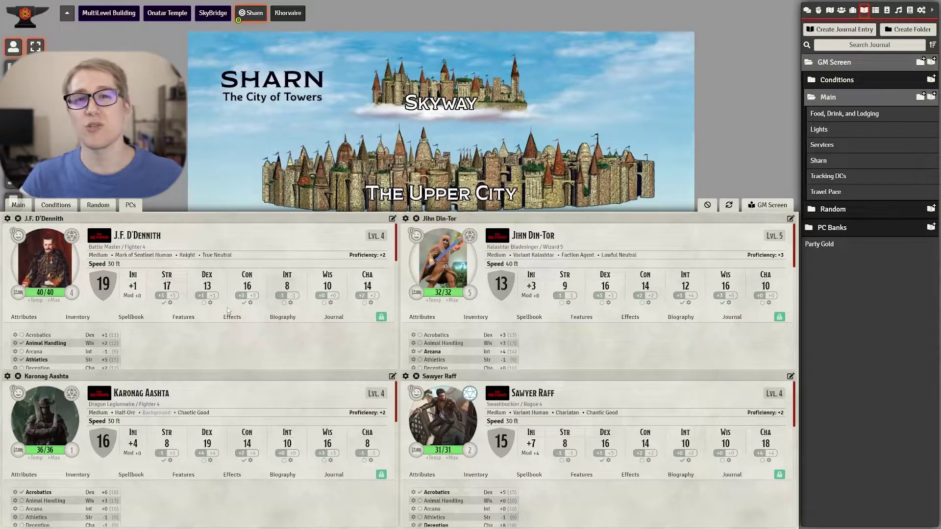
# - Review the player character sheets in the PCs grid, and close the GM Screen
pyautogui.scroll(-2, 227, 310)
pyautogui.scroll(2, 228, 310)
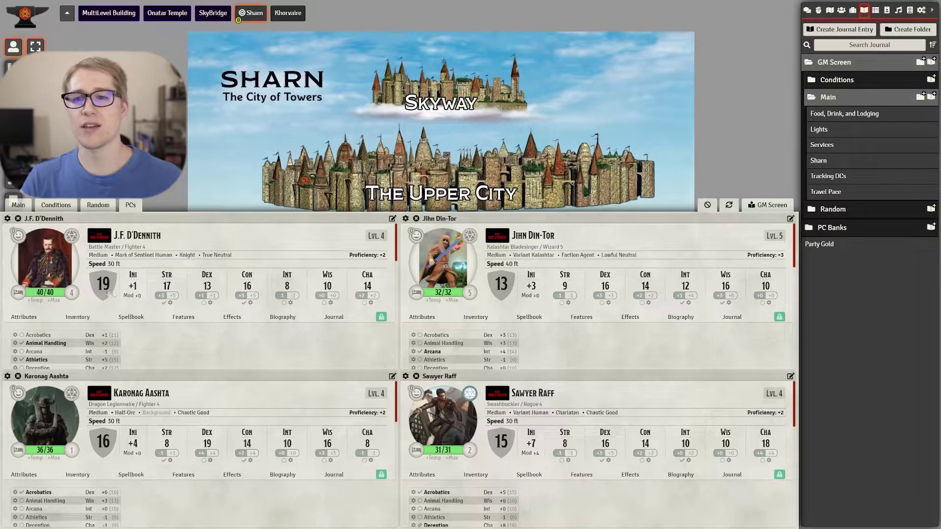
pyautogui.scroll(-3, 169, 345)
pyautogui.scroll(3, 169, 345)
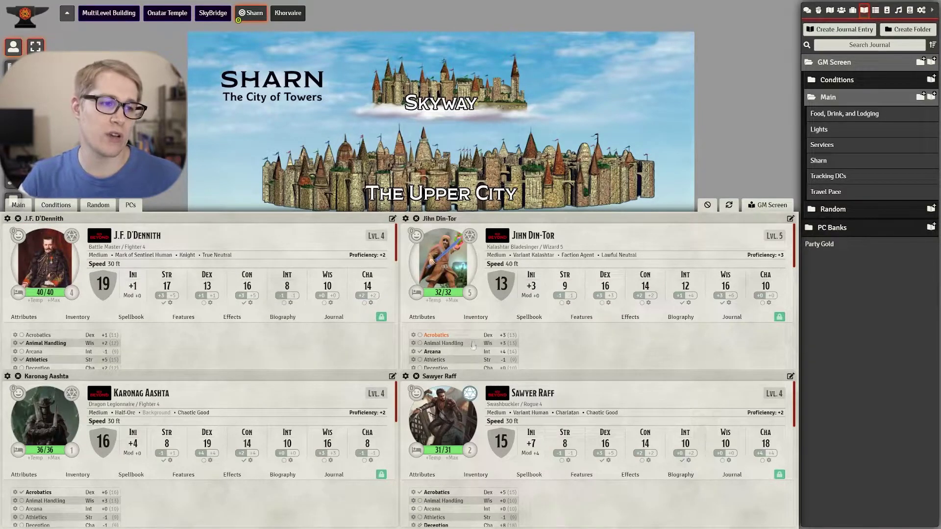
pyautogui.click(767, 205)
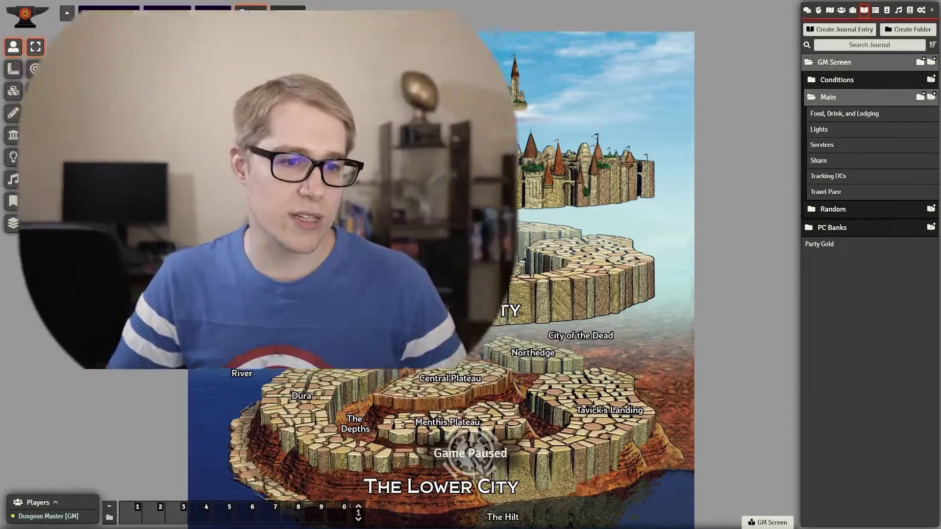